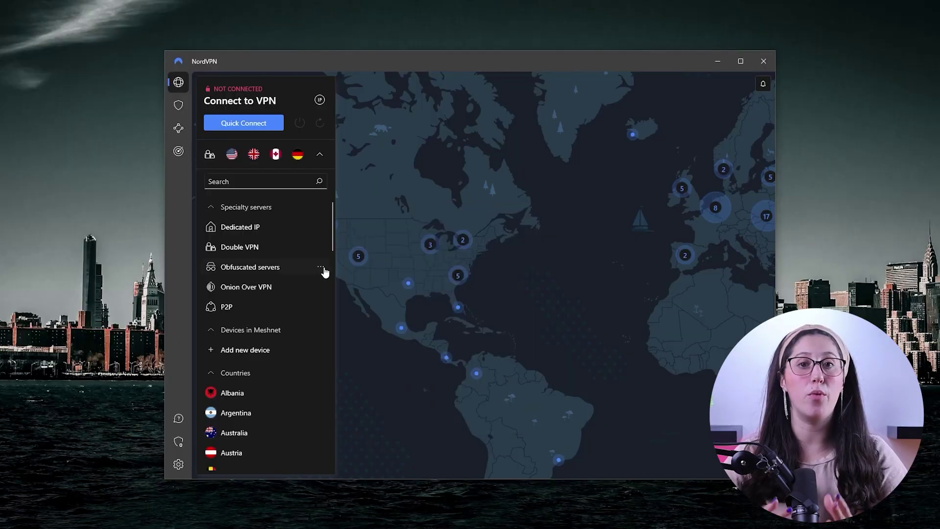
Open the Country list for NordVPN's obfuscated servers.
click(481, 267)
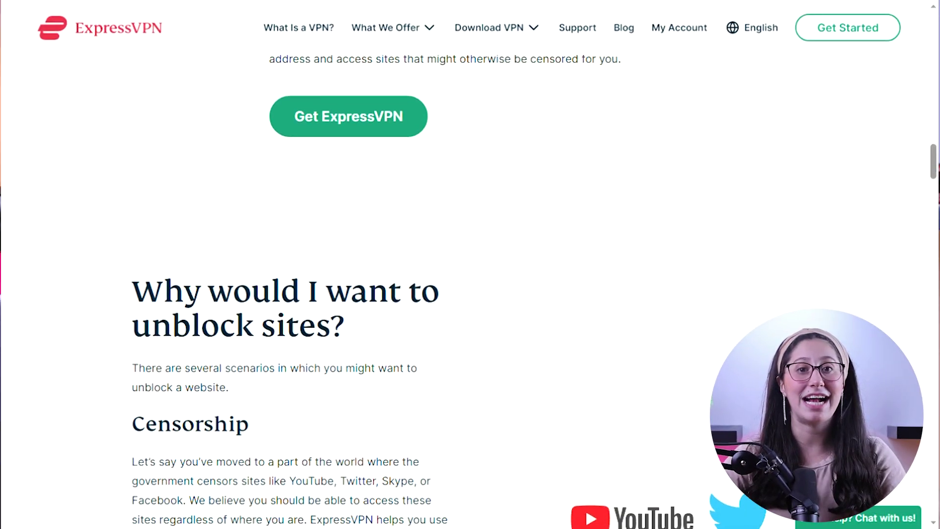
scroll(470, 293, down, 3)
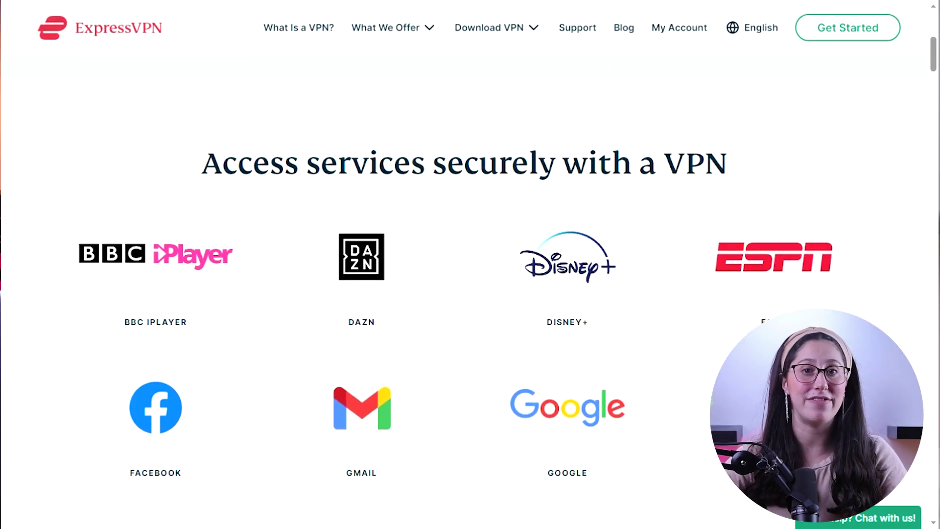
Scroll the ExpressVPN unblock-sites page down to the services grid with Hulu and Netflix.
scroll(470, 265, down, 3)
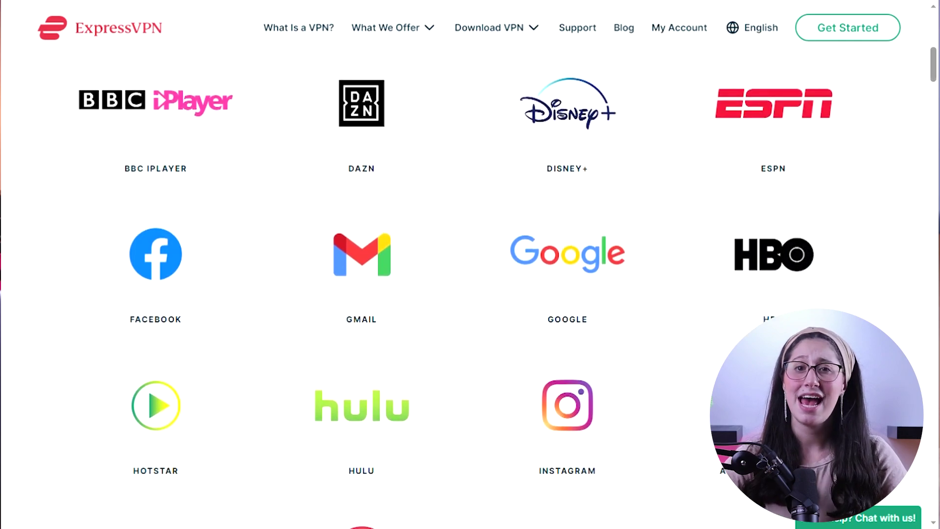
scroll(470, 265, down, 3)
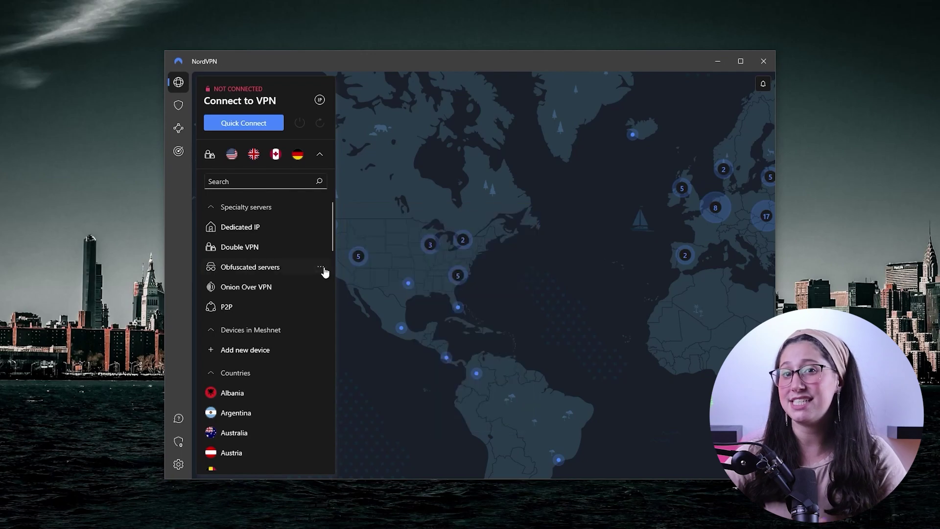
Show the obfuscated-server Country list and scroll to its end, Singapore through United States.
click(321, 268)
click(483, 267)
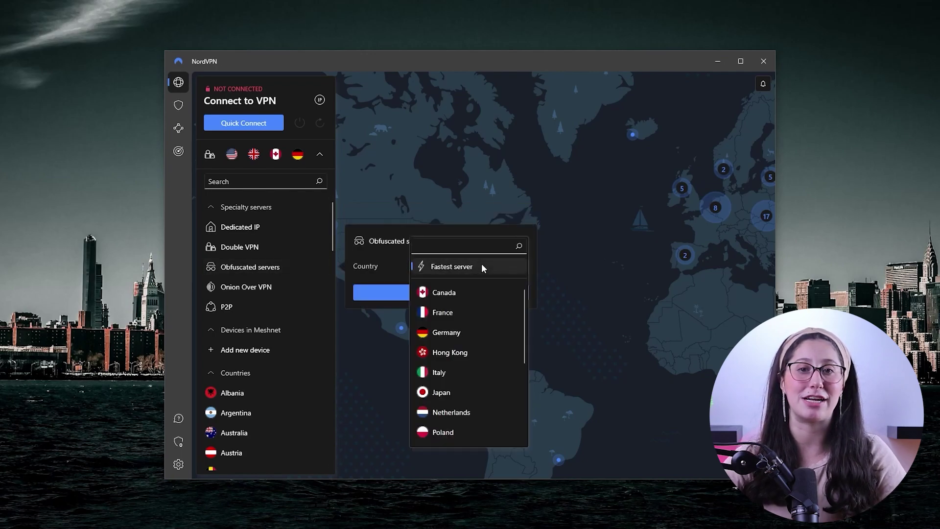
scroll(489, 313, down, 4)
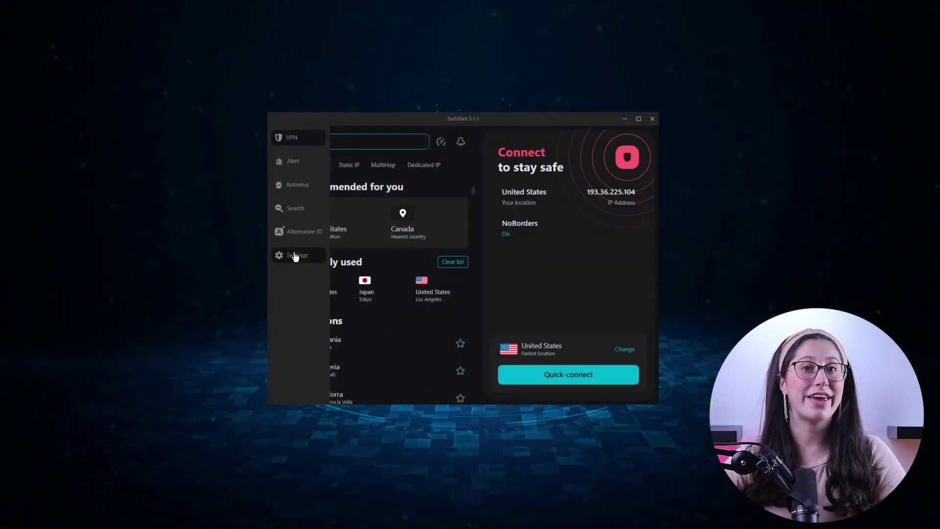
Switch on the Kill Switch toggle on Surfshark's VPN settings page.
click(289, 254)
click(355, 148)
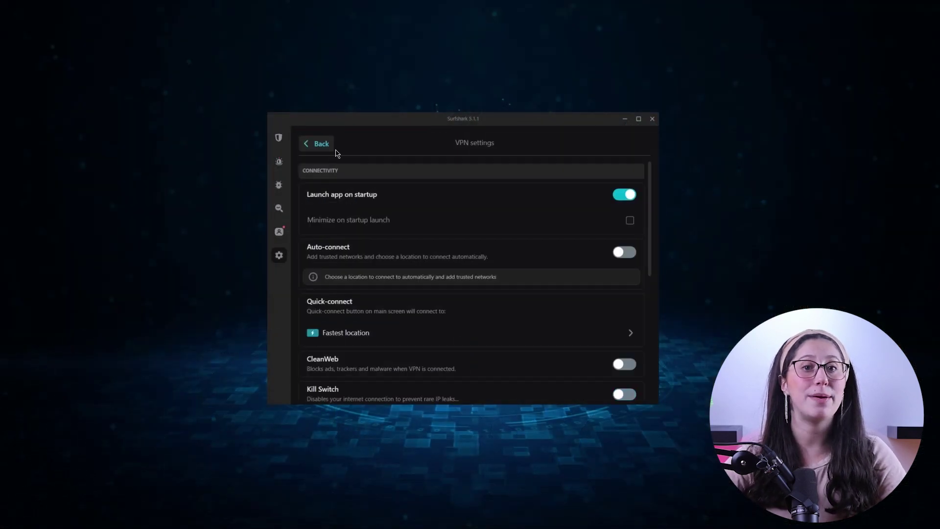
drag(650, 180, 650, 210)
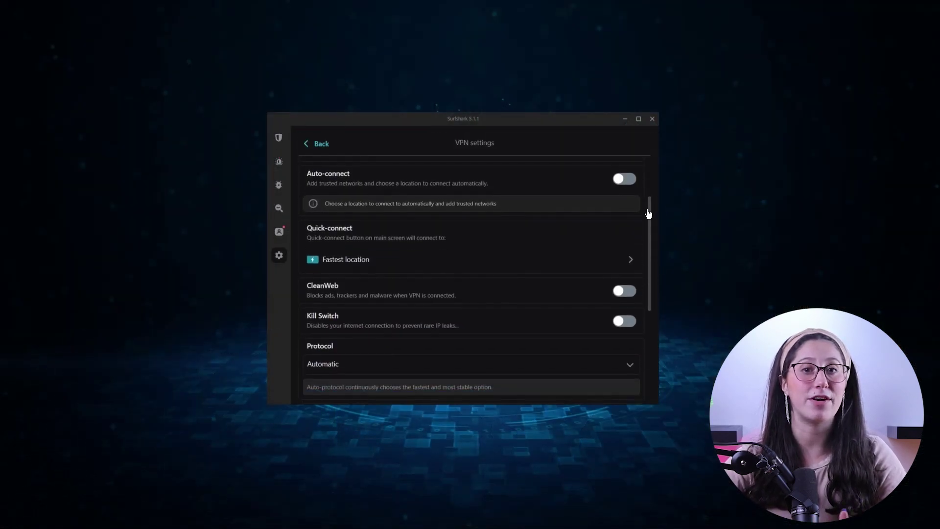
click(619, 321)
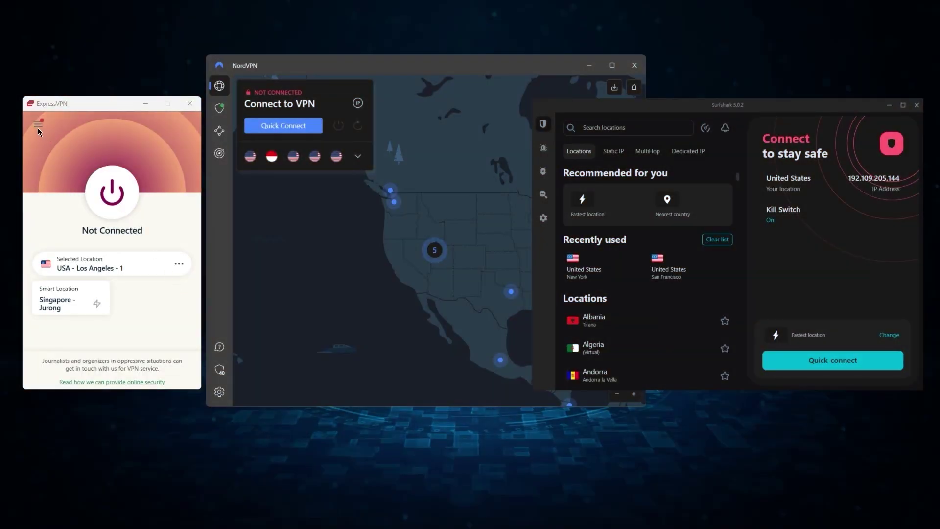
Glance at ExpressVPN's Options, then show NordVPN's Split tunneling page and Surfshark's settings list.
click(44, 159)
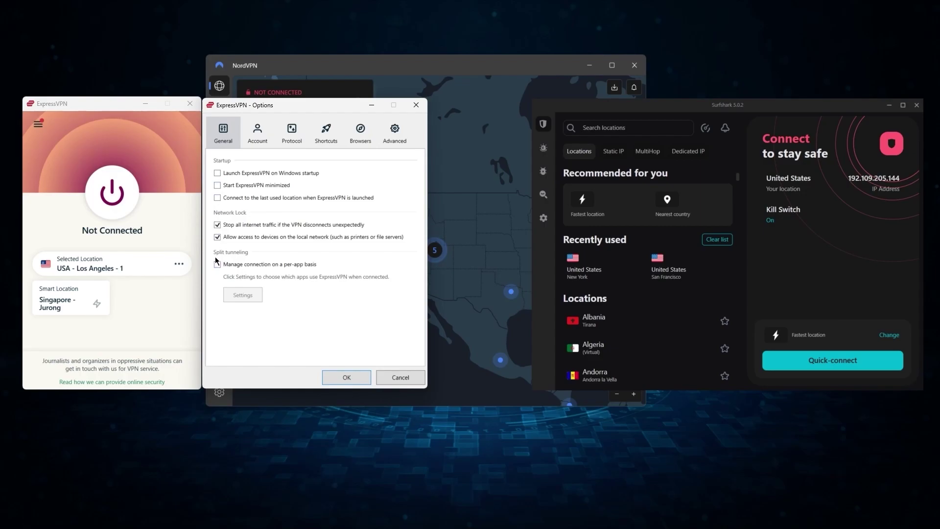
key(Escape)
click(220, 392)
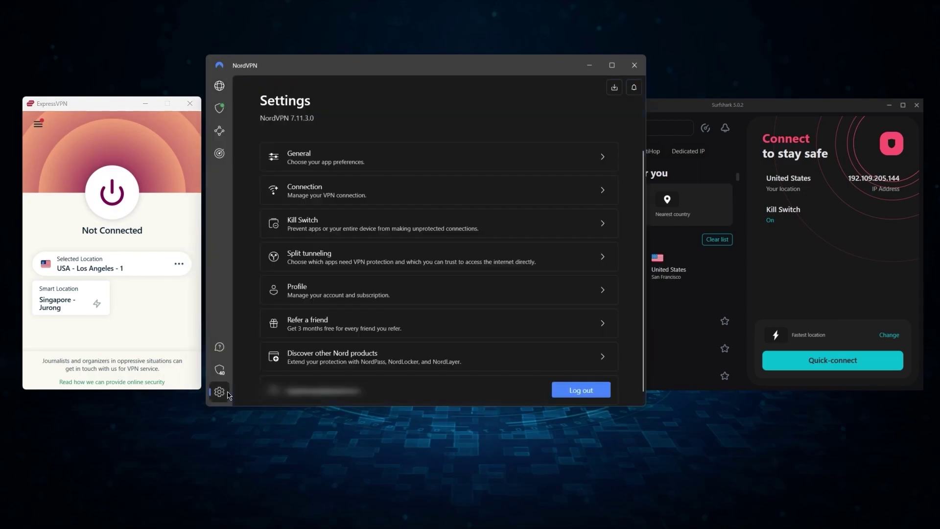
click(294, 248)
click(547, 219)
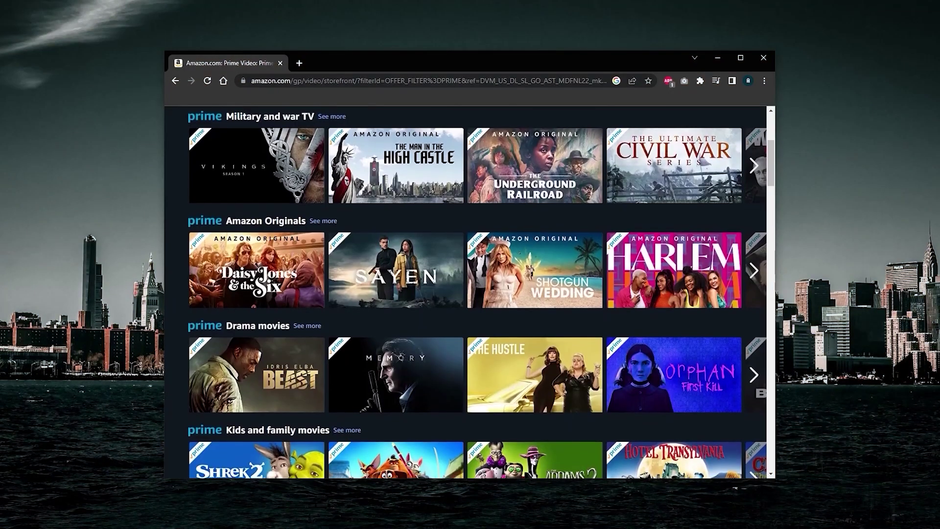
Scroll down Hulu's featured page through the TV show and Featured Movies rows.
scroll(470, 293, down, 2)
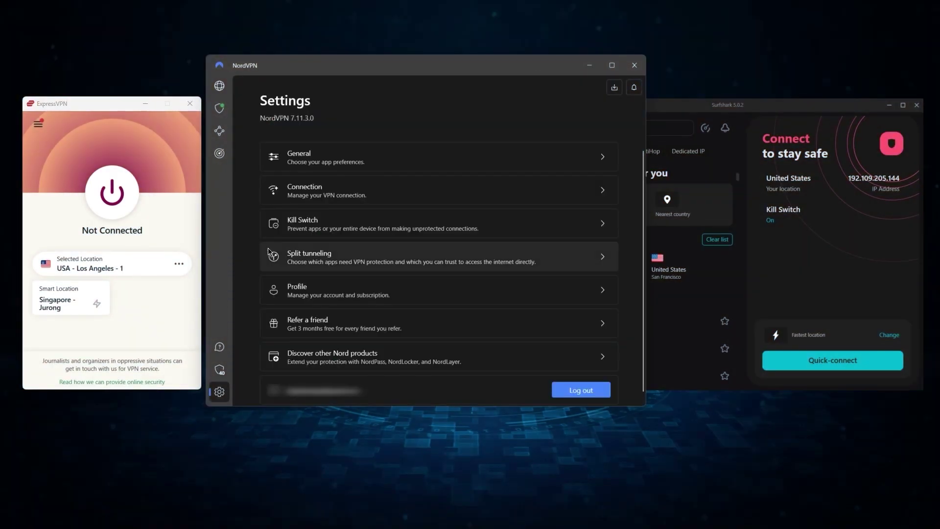
Show NordVPN's Split tunneling page, then Surfshark's VPN settings page.
click(292, 257)
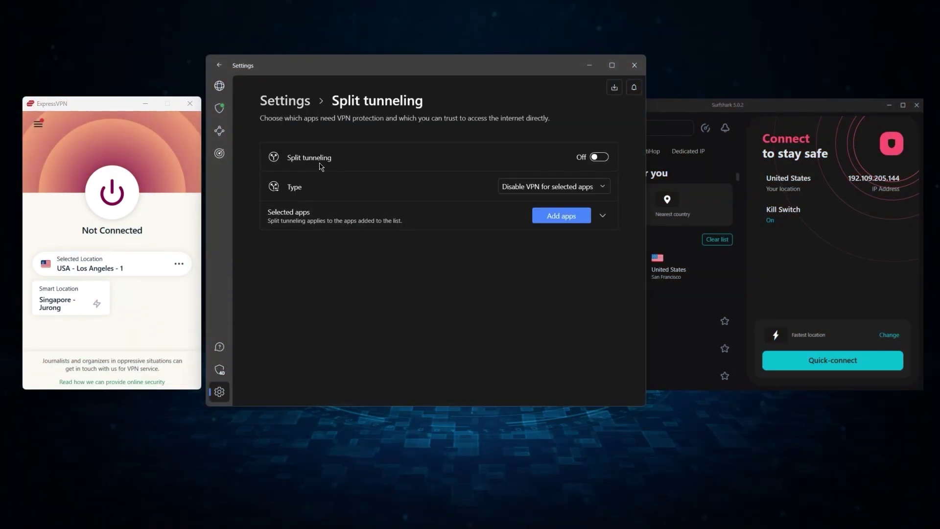
click(584, 209)
click(549, 222)
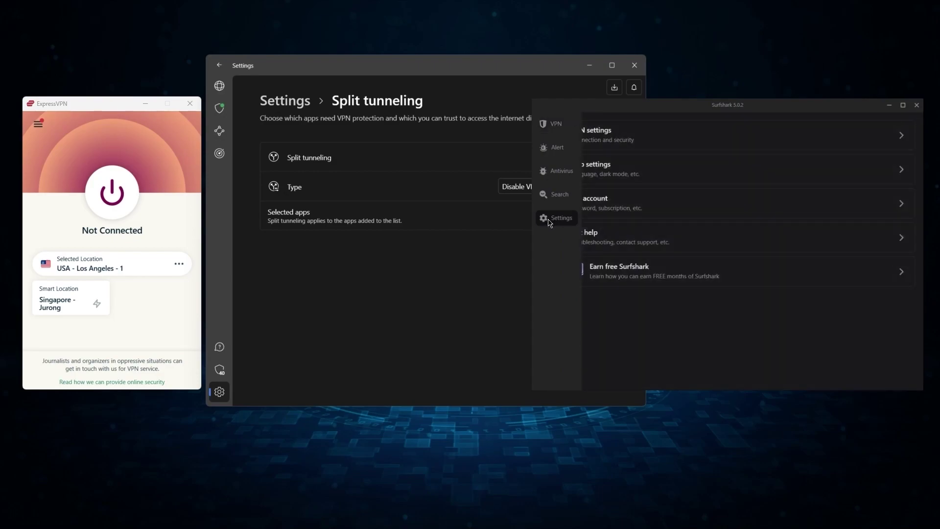
click(591, 139)
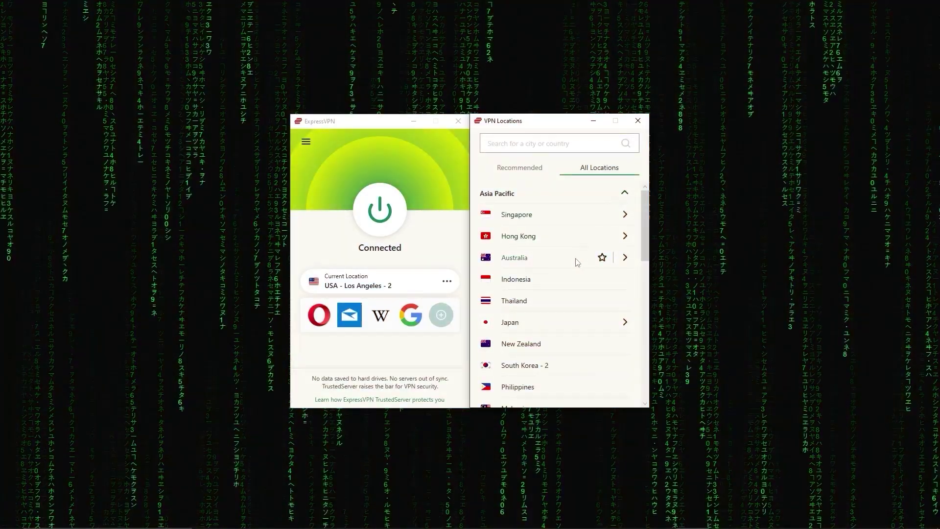
Scroll past the Asia Pacific locations and expand the Americas country list.
scroll(578, 260, down, 2)
scroll(577, 267, down, 5)
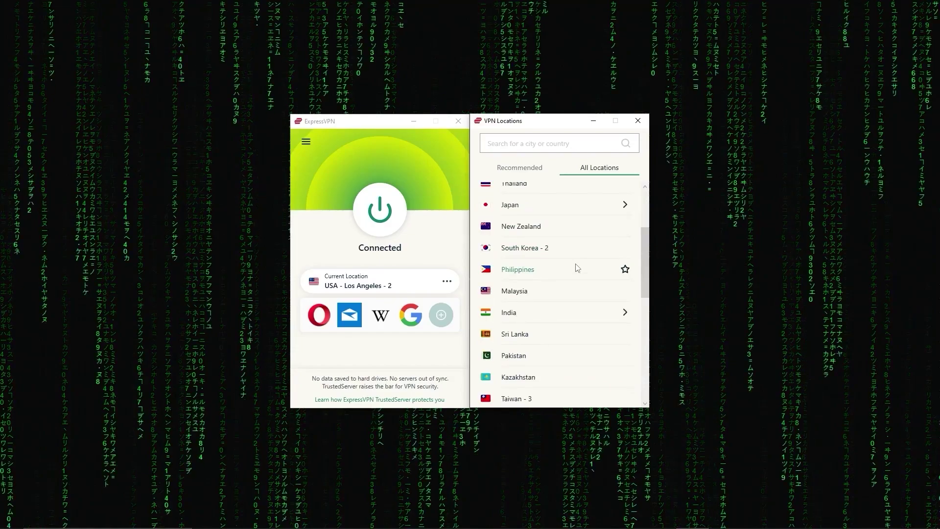
scroll(577, 267, down, 4)
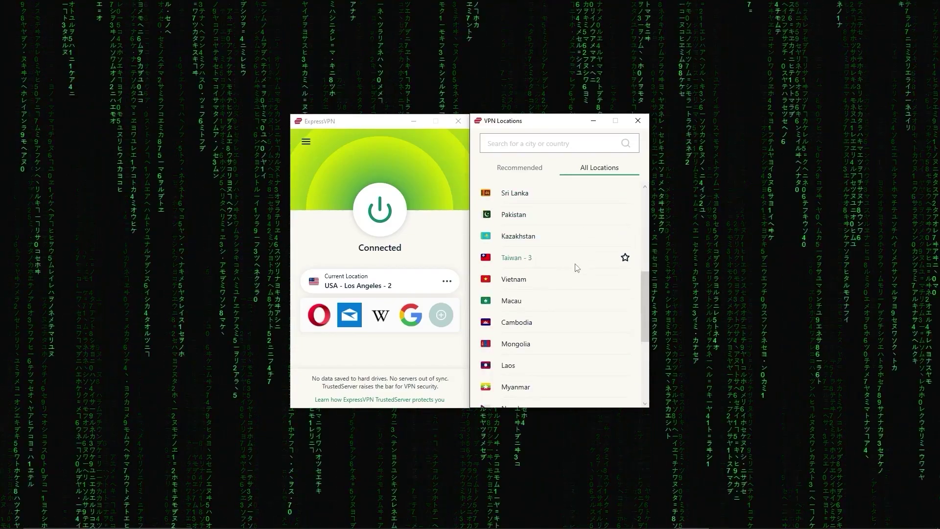
scroll(555, 280, down, 3)
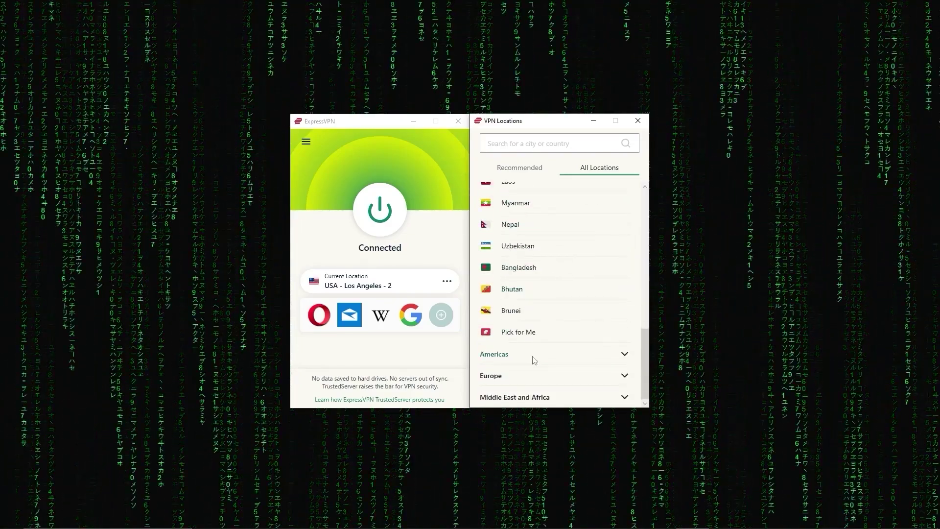
click(532, 353)
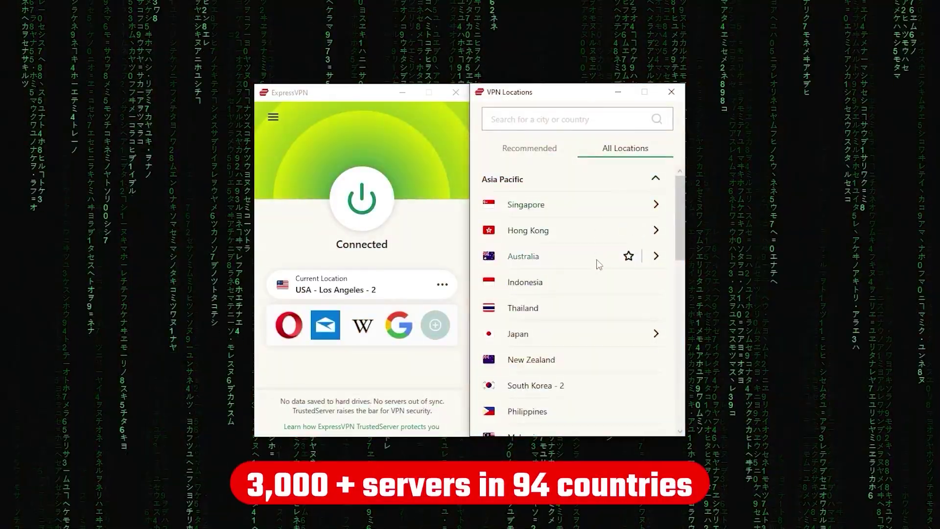
scroll(598, 265, down, 2)
scroll(597, 265, down, 10)
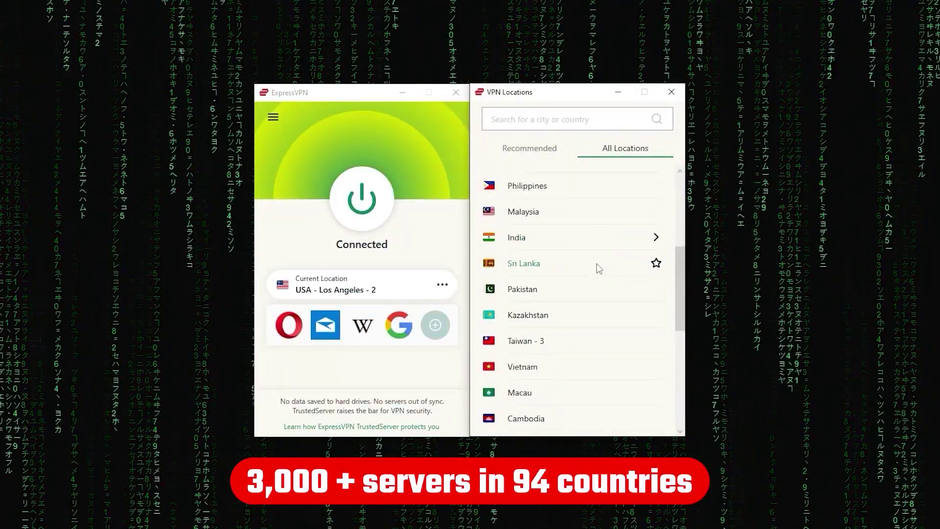
scroll(575, 275, down, 3)
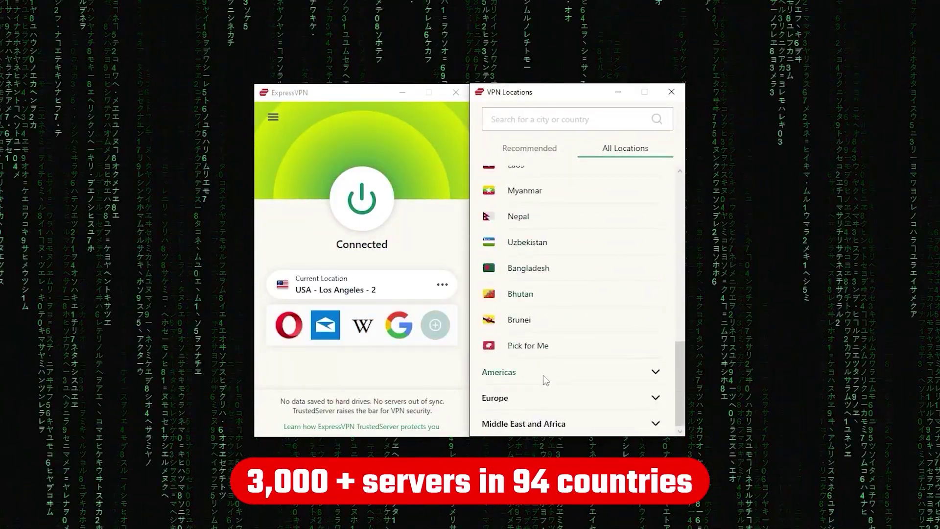
click(543, 375)
Expand the Europe locations and bring up the available connection protocols.
scroll(575, 254, down, 4)
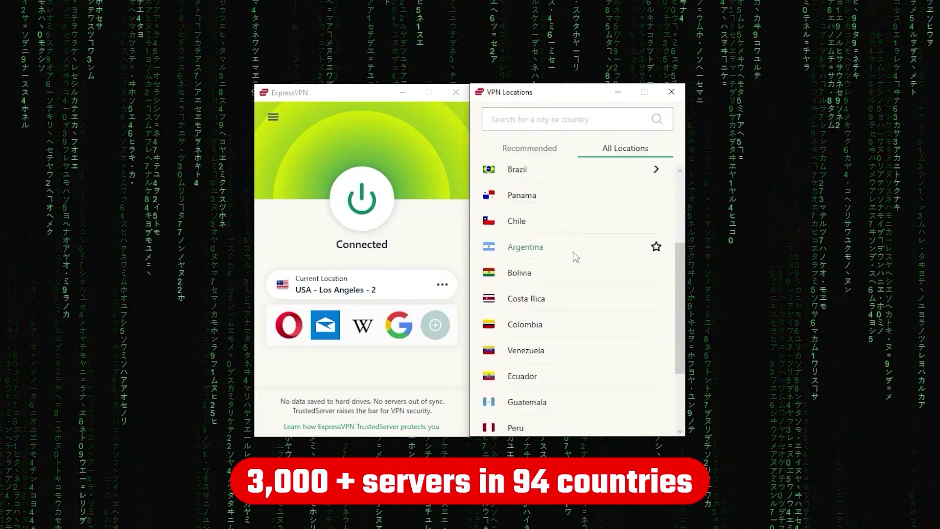
scroll(576, 257, down, 5)
click(575, 395)
scroll(578, 381, down, 8)
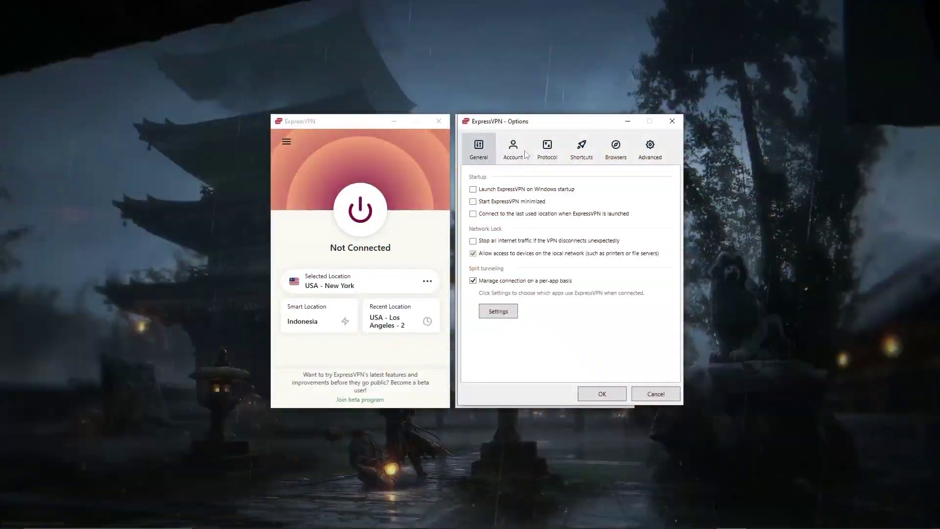
click(555, 146)
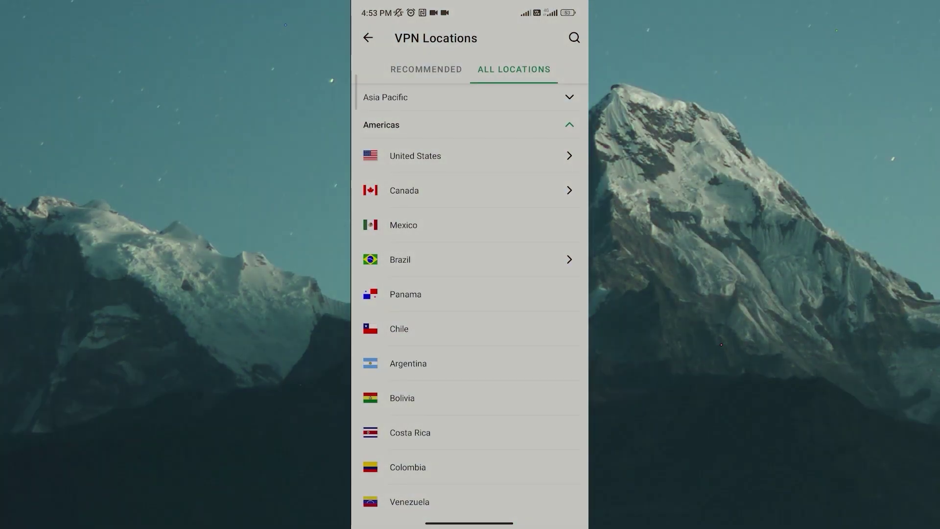
Expand Asia Pacific in All Locations and pick USA - Los Angeles - 1 to connect.
scroll(469, 294, down, 5)
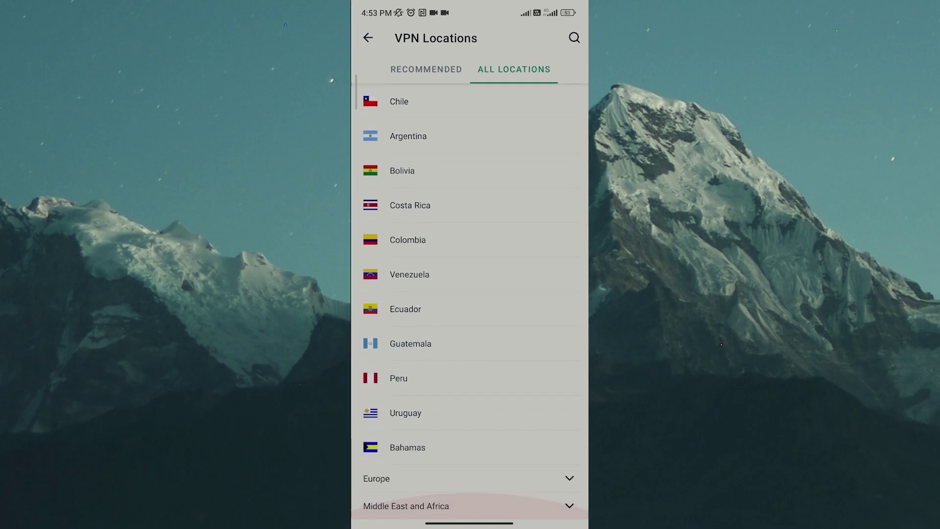
scroll(469, 294, up, 5)
click(387, 97)
scroll(469, 293, down, 15)
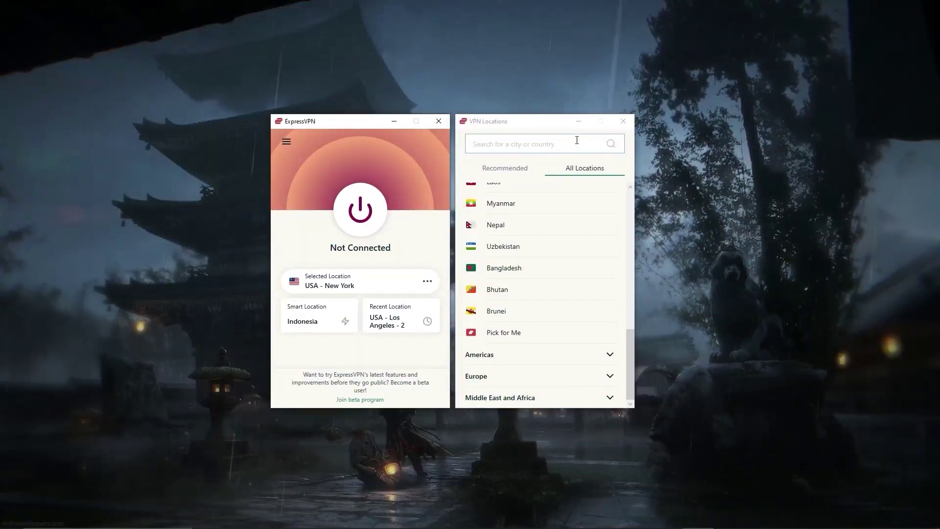
click(622, 122)
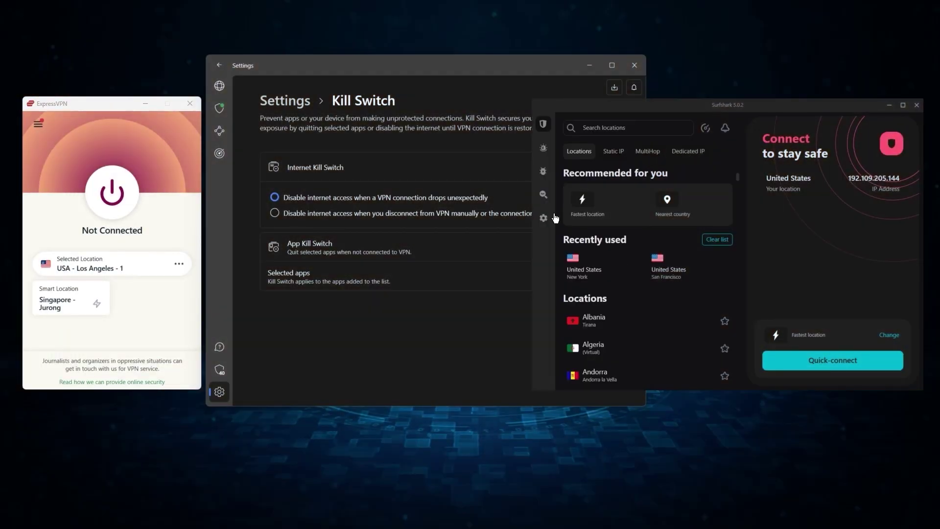
Show Surfshark's settings list, then the Protocol choices in ExpressVPN's Options.
click(552, 218)
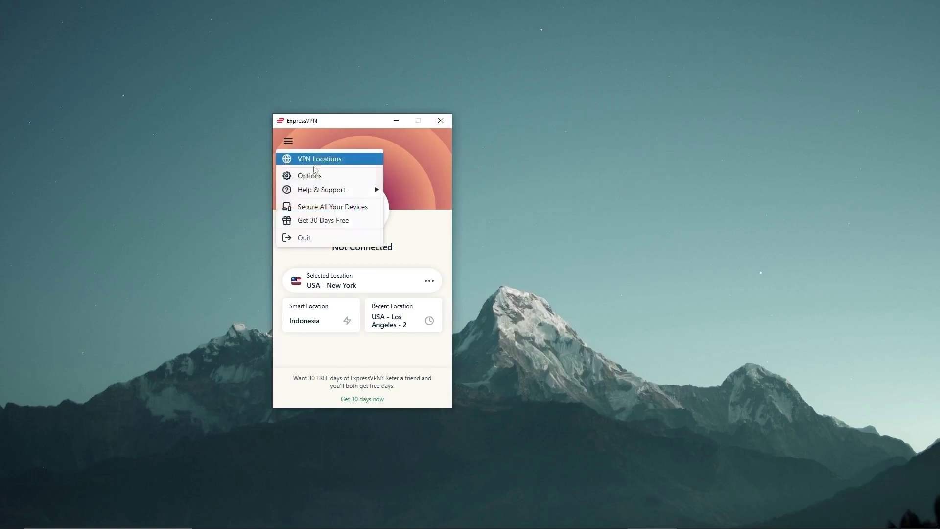
click(313, 175)
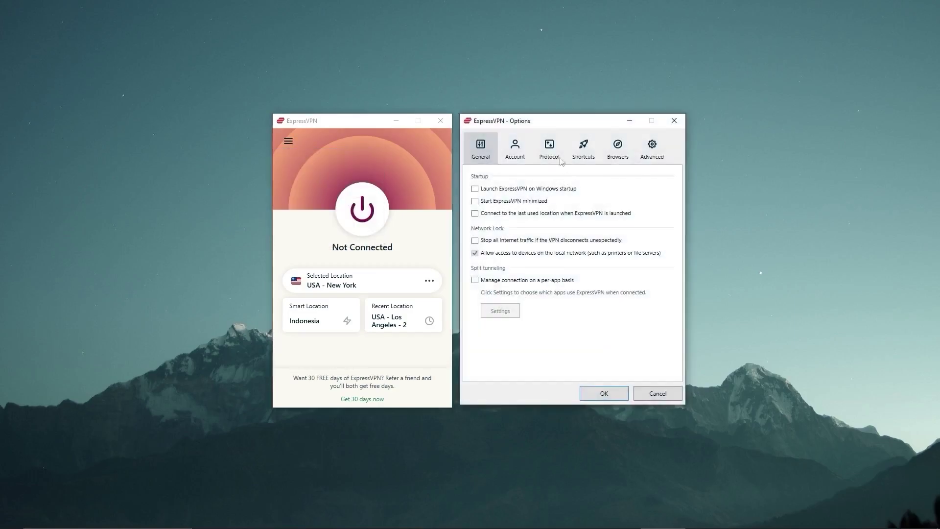
click(547, 153)
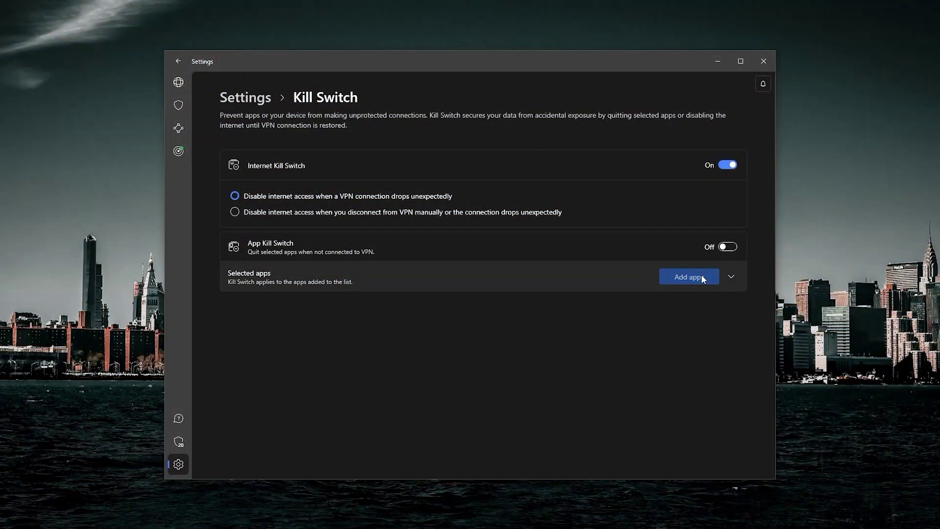
Browse the kill switch's Add apps list and close it without adding any apps.
click(703, 277)
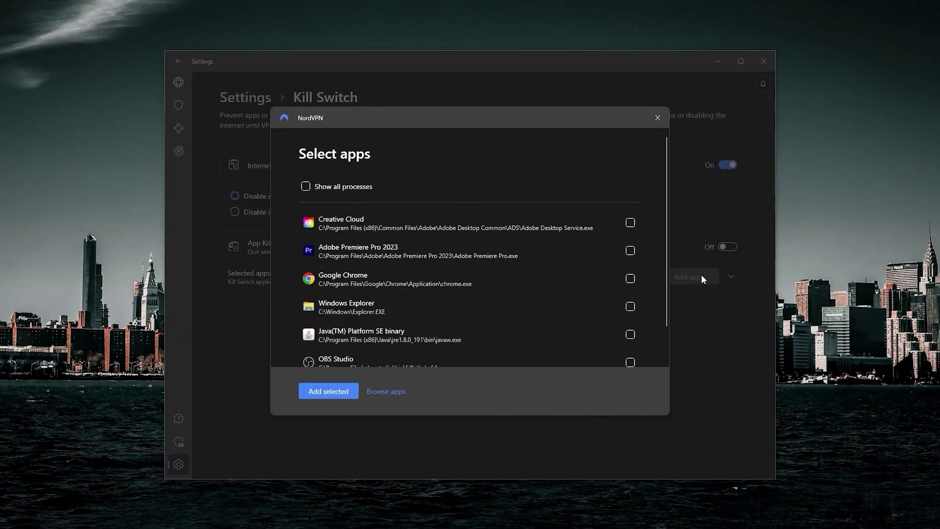
scroll(454, 289, down, 2)
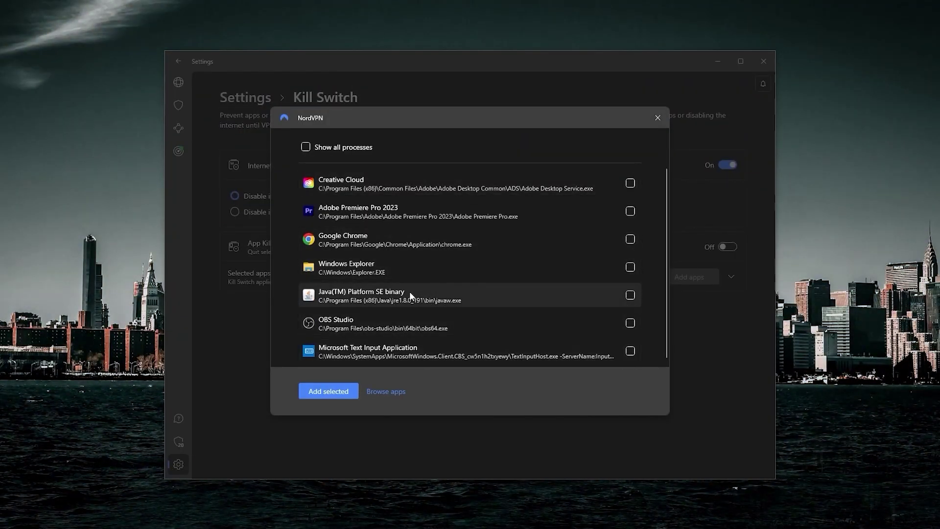
scroll(418, 279, up, 2)
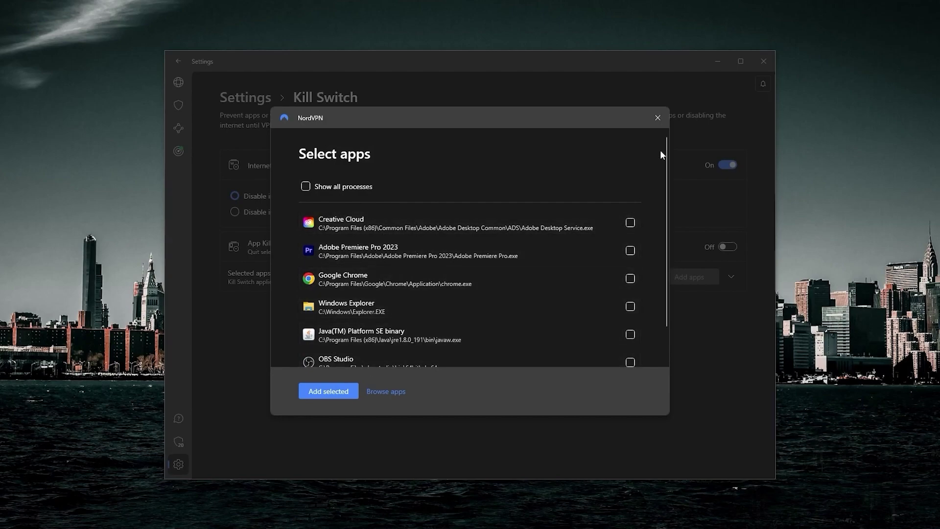
click(657, 118)
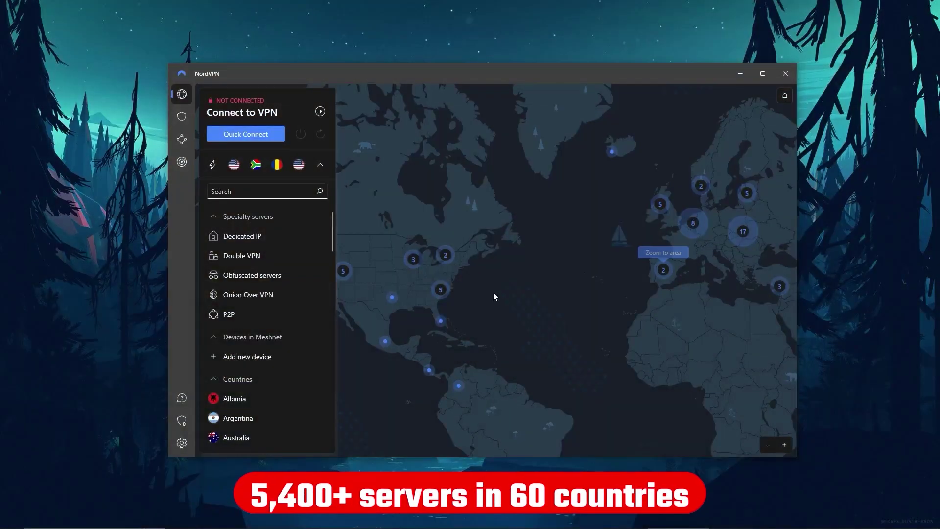
Pan and zoom the server map from South and North America over to Europe, Africa and Asia.
drag(493, 297, 519, 199)
scroll(469, 226, up, 4)
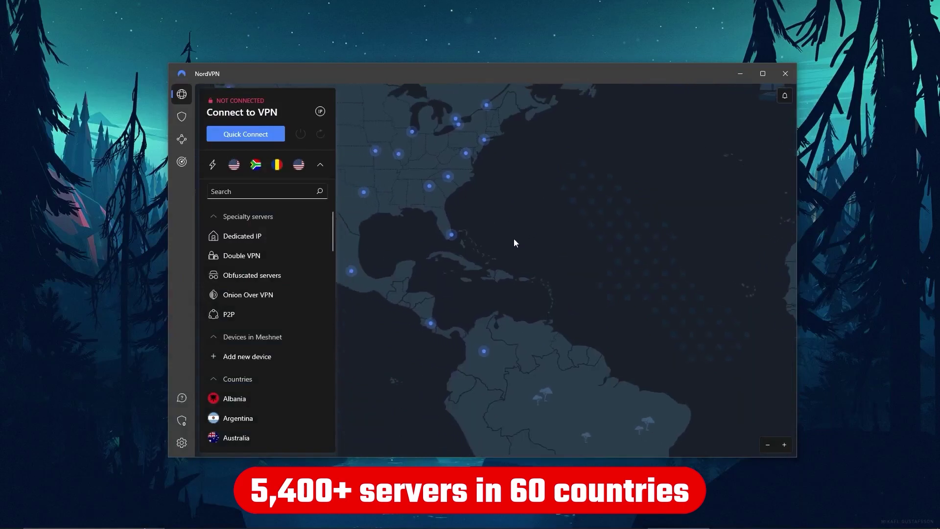
drag(521, 244, 686, 346)
drag(542, 292, 514, 316)
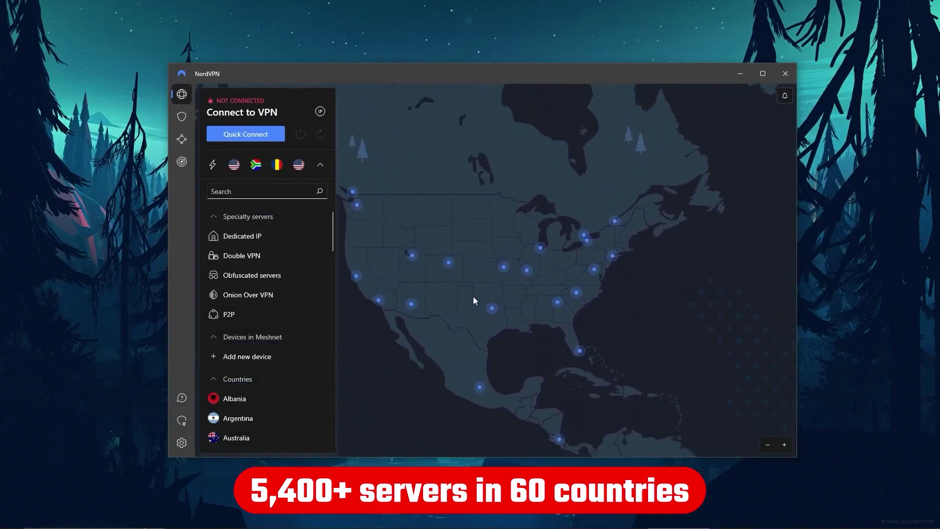
scroll(572, 303, down, 2)
drag(572, 304, 550, 306)
scroll(442, 258, down, 2)
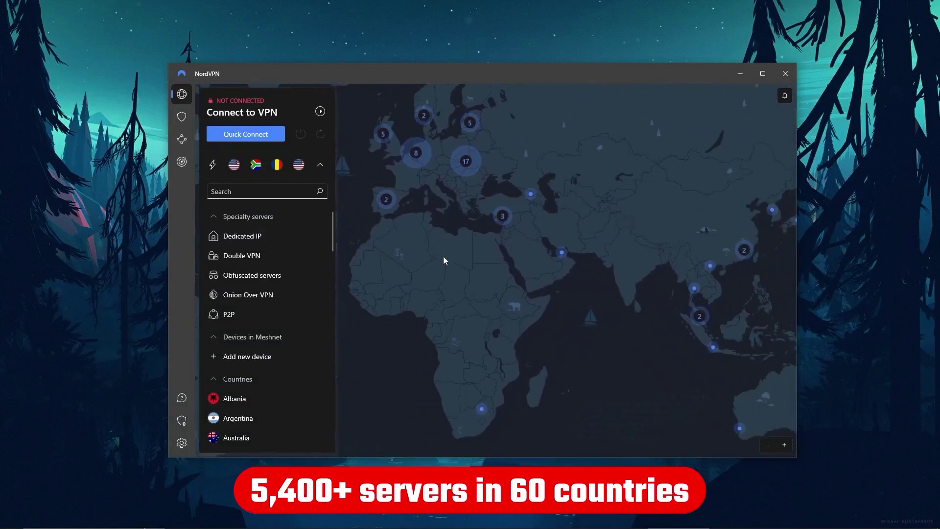
drag(442, 258, 496, 321)
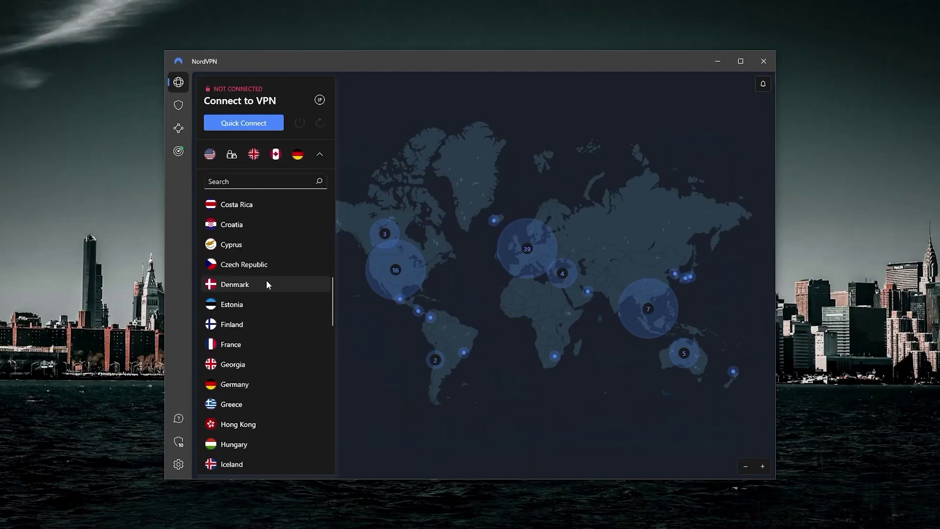
scroll(267, 282, down, 2)
scroll(267, 281, up, 1)
scroll(267, 282, down, 6)
scroll(265, 284, down, 3)
scroll(262, 261, up, 10)
scroll(247, 251, down, 2)
scroll(263, 248, up, 3)
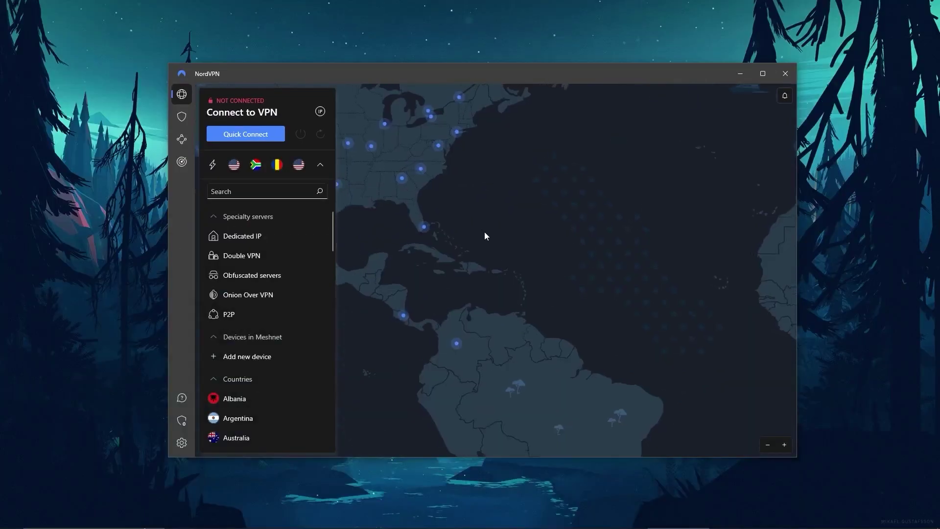
Reposition the map across the Atlantic onto Europe, the Middle East and the Arabian Sea.
drag(484, 231, 652, 319)
drag(536, 260, 475, 301)
scroll(627, 307, down, 2)
drag(627, 307, 419, 281)
drag(528, 321, 612, 336)
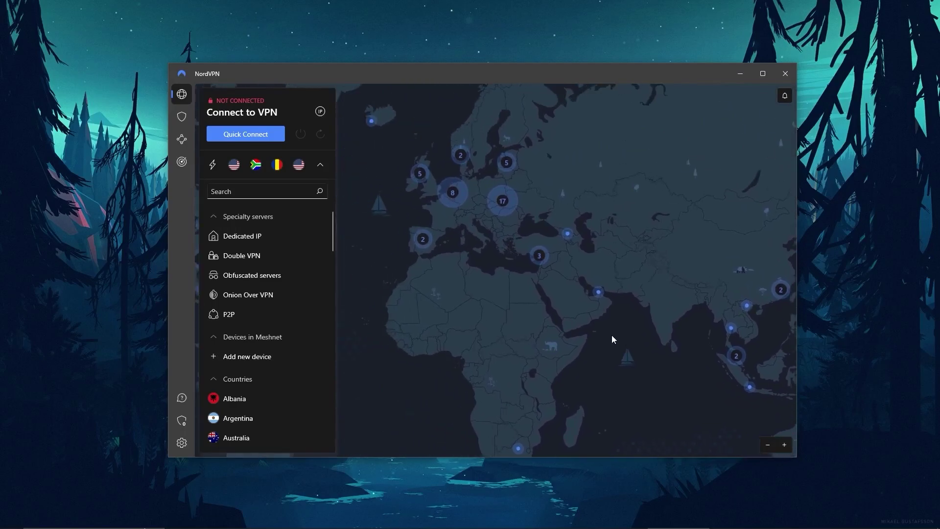
Zoom into the 17-server cluster in Europe, then scroll the multiple-devices webpage.
click(506, 210)
drag(503, 226, 529, 282)
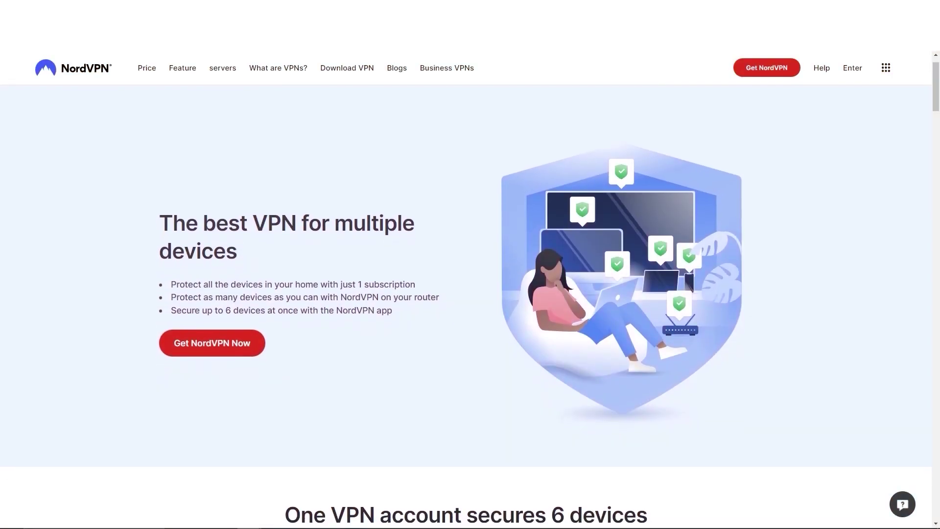
scroll(470, 264, down, 1)
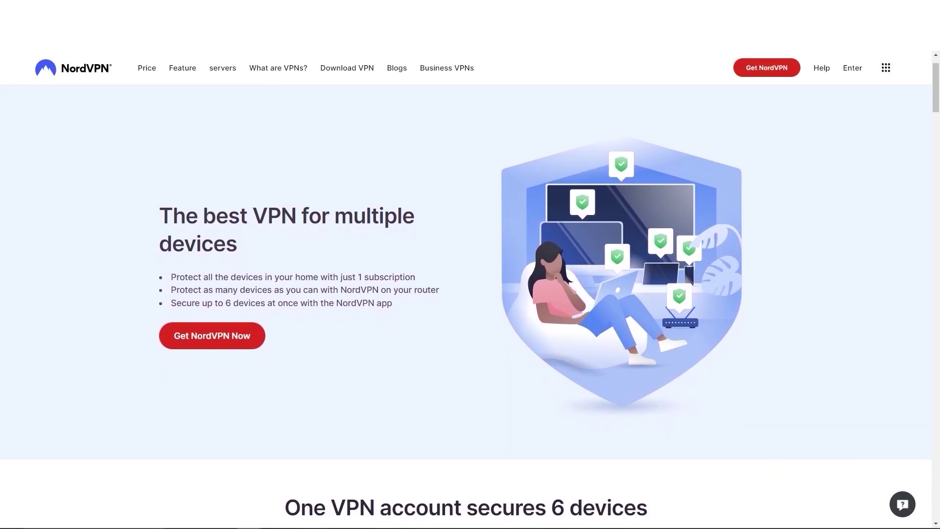
scroll(470, 265, down, 1)
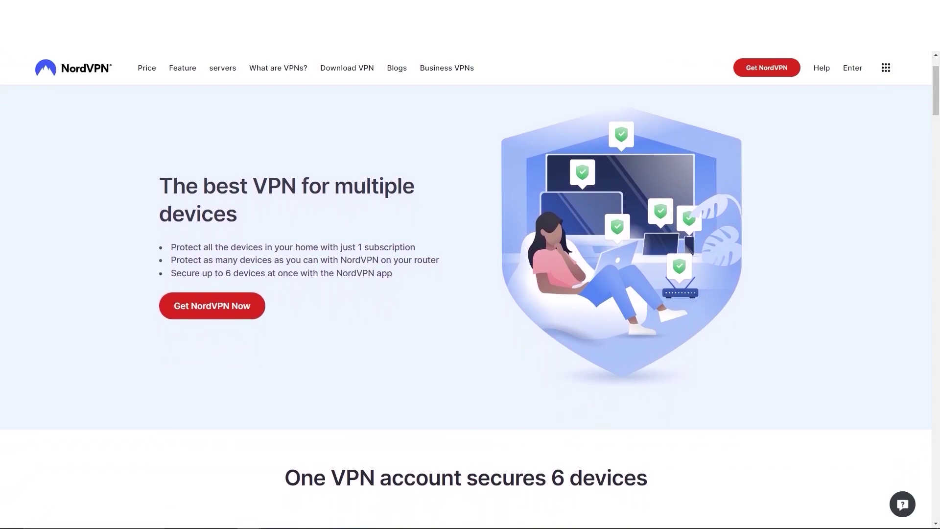
scroll(470, 264, down, 1)
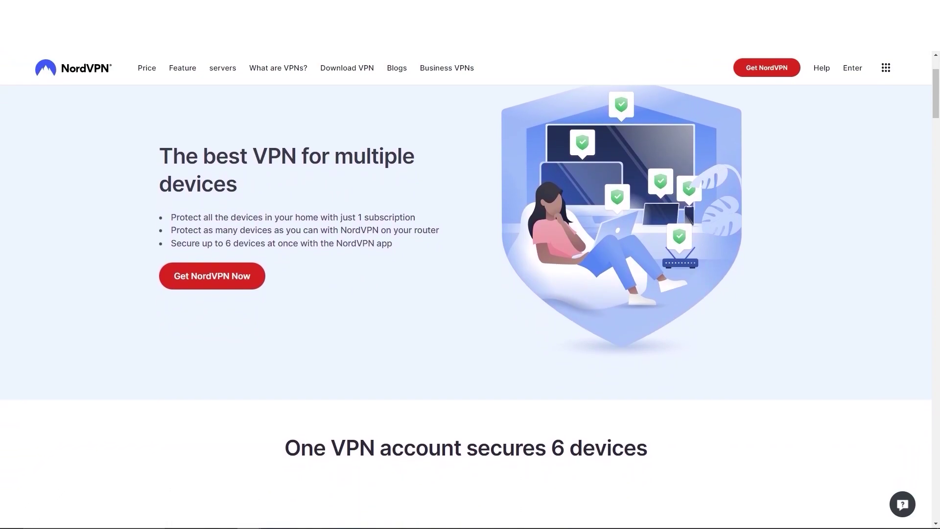
scroll(470, 264, down, 1)
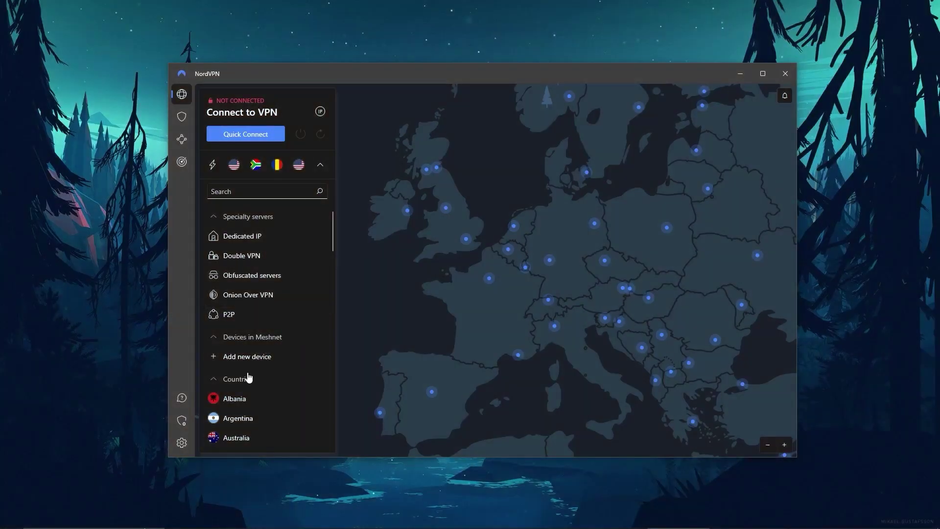
Scroll the sidebar country list from Albania down to Vietnam and back up.
scroll(245, 379, down, 4)
scroll(246, 381, down, 10)
scroll(245, 379, down, 10)
scroll(244, 377, up, 15)
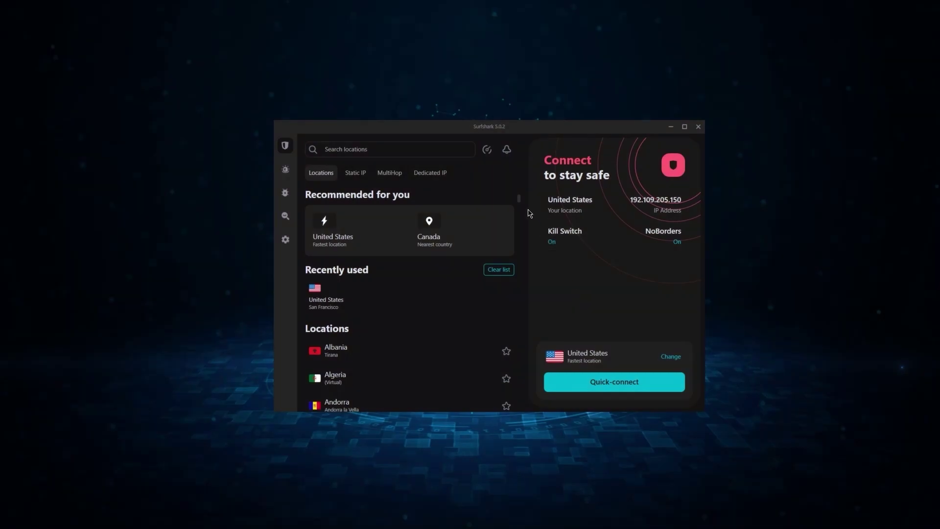
Connect to United States – New York, then scroll the VPN settings to Kill Switch and Protocol.
drag(520, 199, 521, 375)
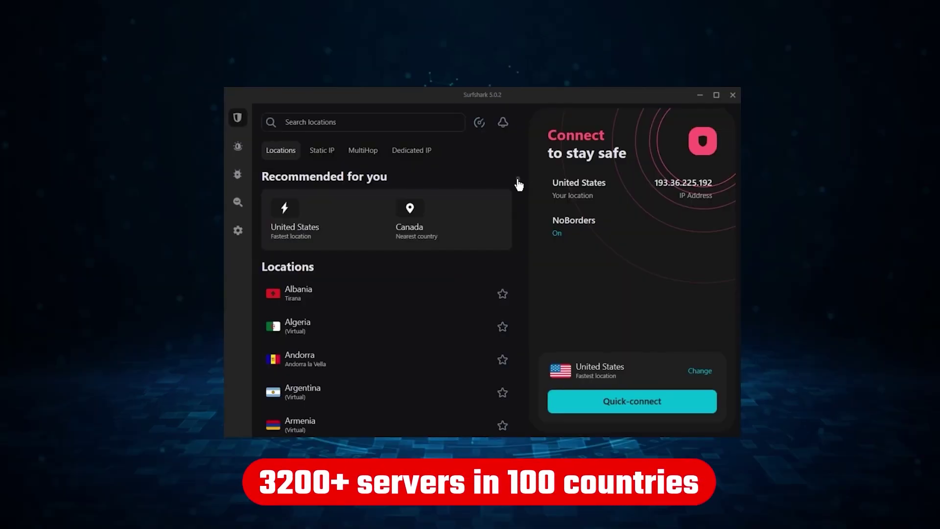
drag(519, 185, 520, 357)
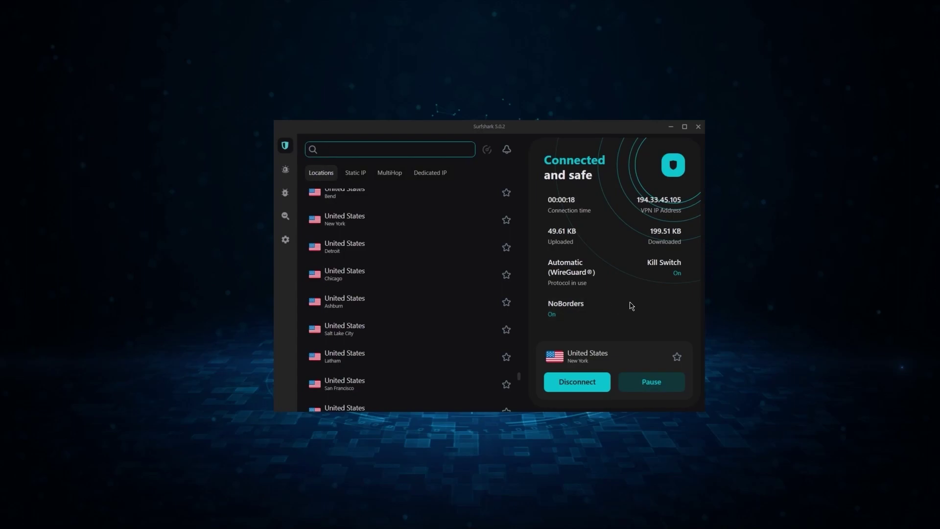
mouse_move(286, 216)
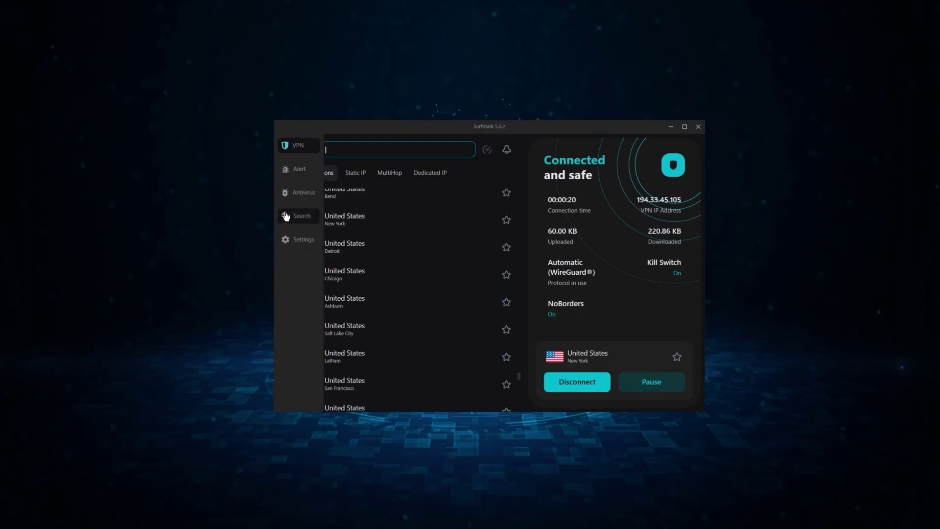
click(286, 239)
click(344, 160)
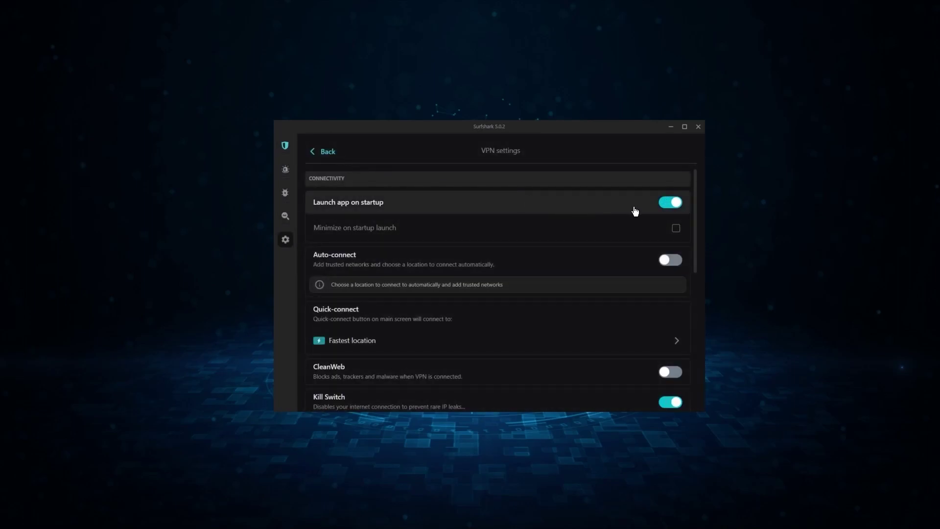
drag(696, 202, 693, 277)
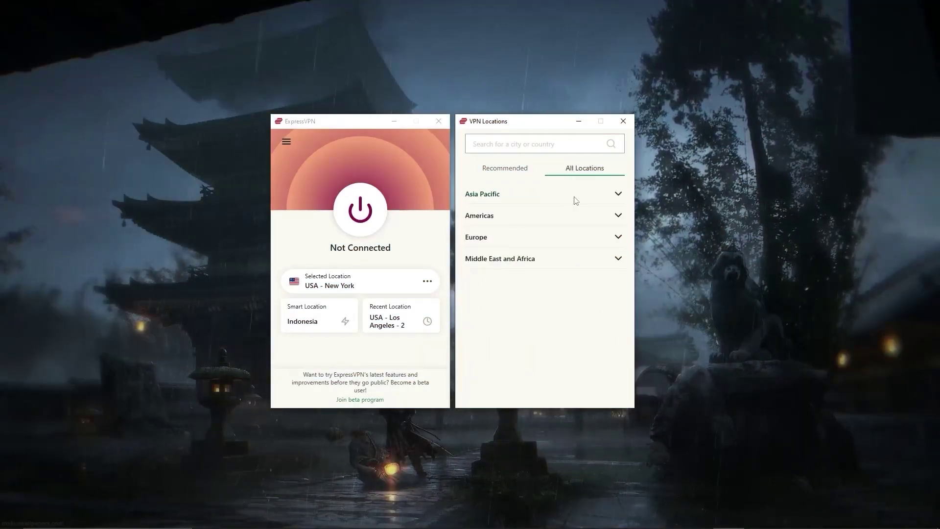
Scroll through the Asia Pacific entries under All Locations, then open the hamburger menu.
click(576, 198)
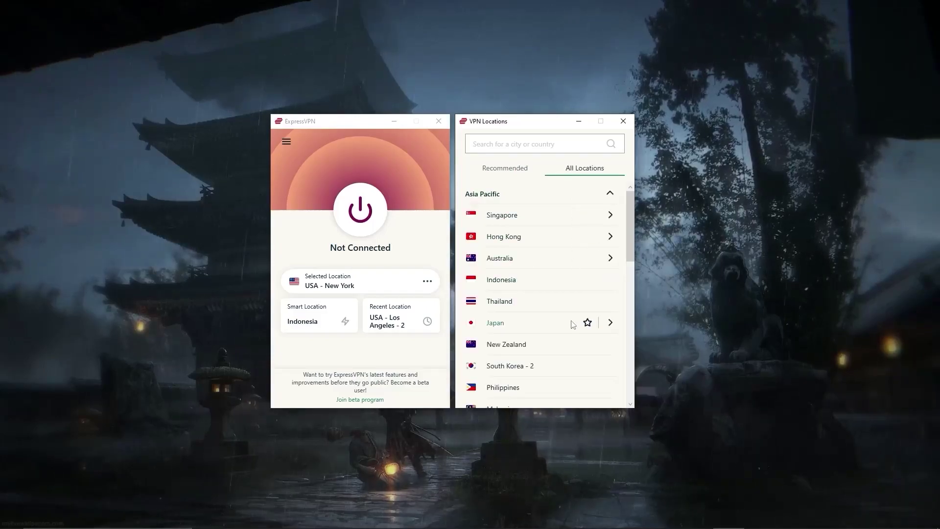
scroll(572, 325, down, 2)
scroll(571, 327, down, 3)
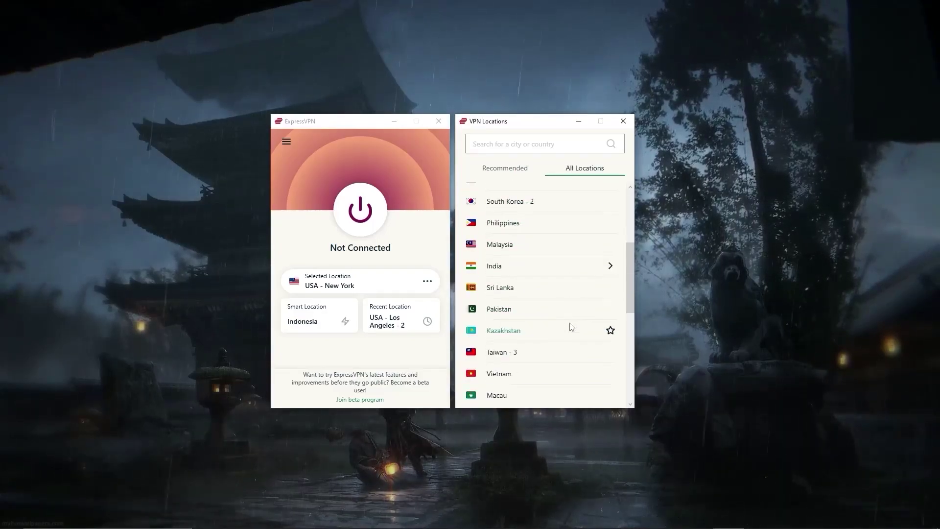
scroll(571, 327, down, 5)
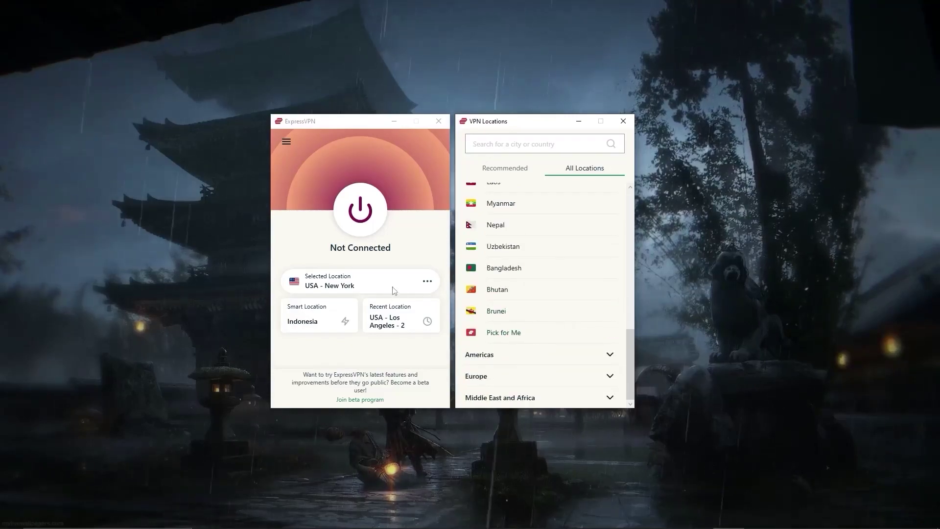
click(286, 141)
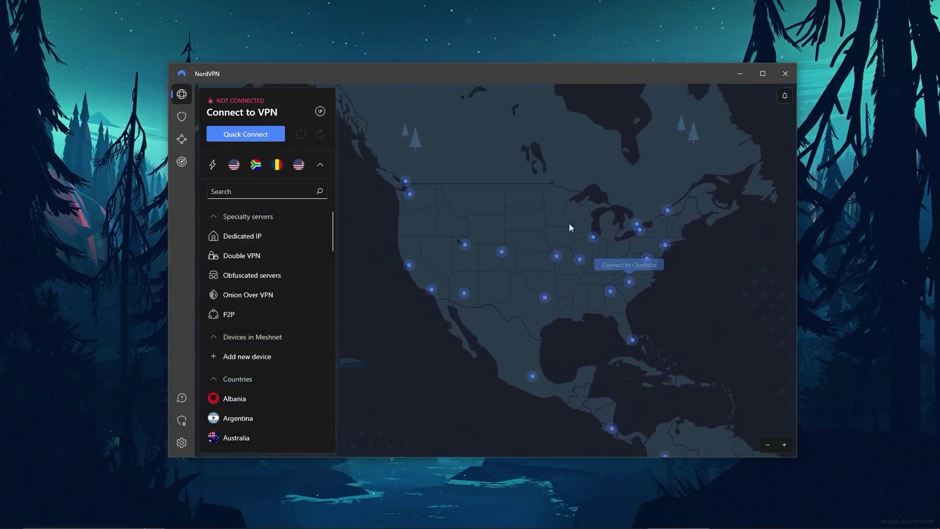
Pan the map east from North America to Europe, then on to India, Asia and Australia.
drag(572, 303, 427, 278)
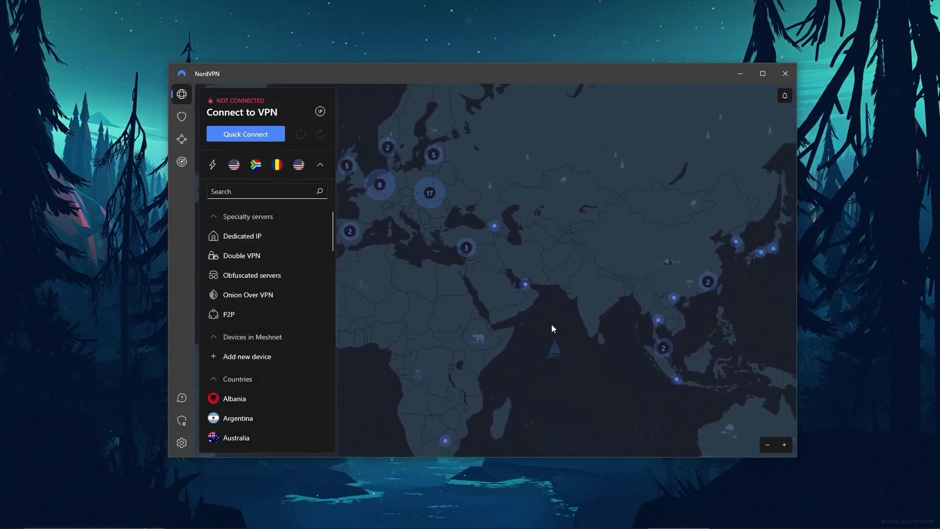
drag(550, 325, 610, 339)
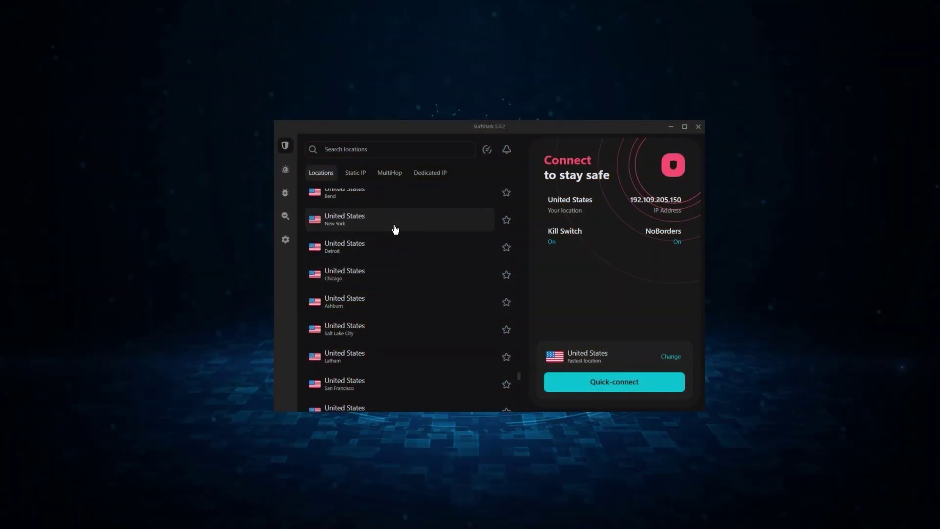
Turn on Launch app on startup in VPN settings and connect to New York.
click(395, 228)
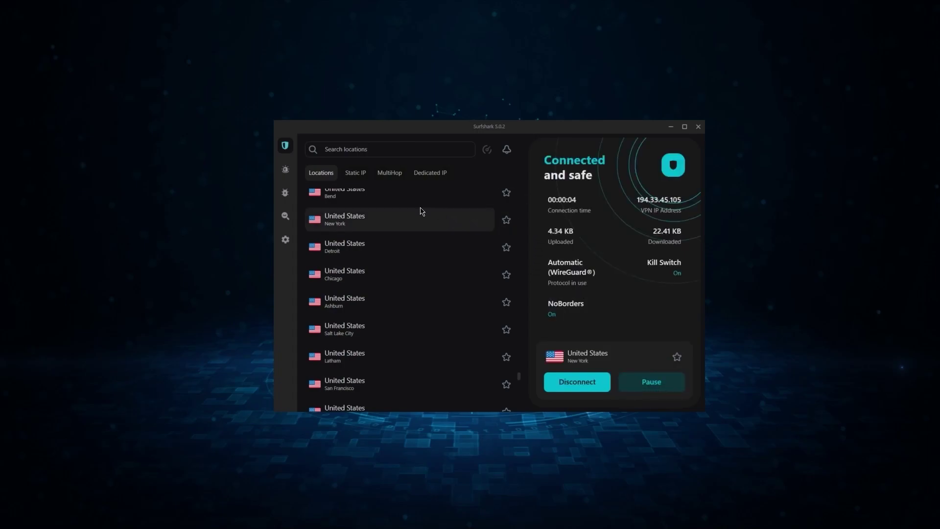
mouse_move(289, 218)
click(285, 240)
click(362, 154)
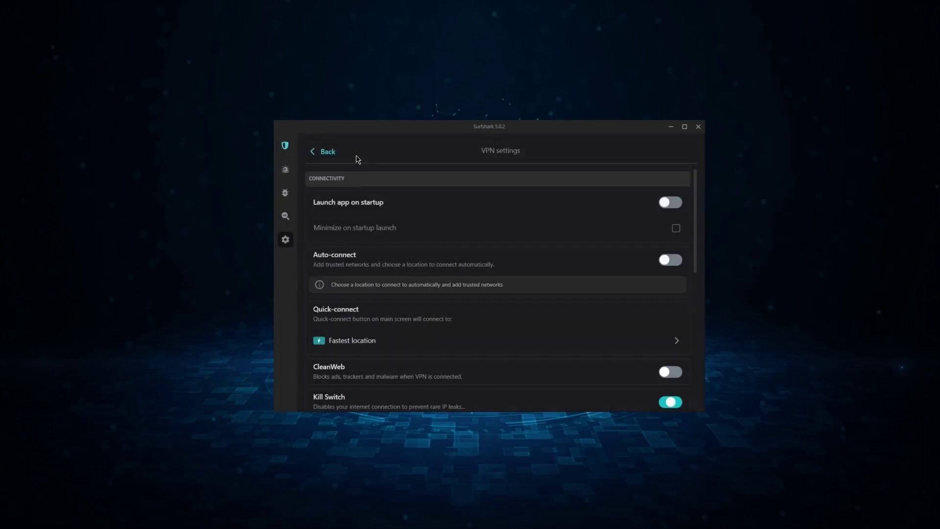
click(370, 200)
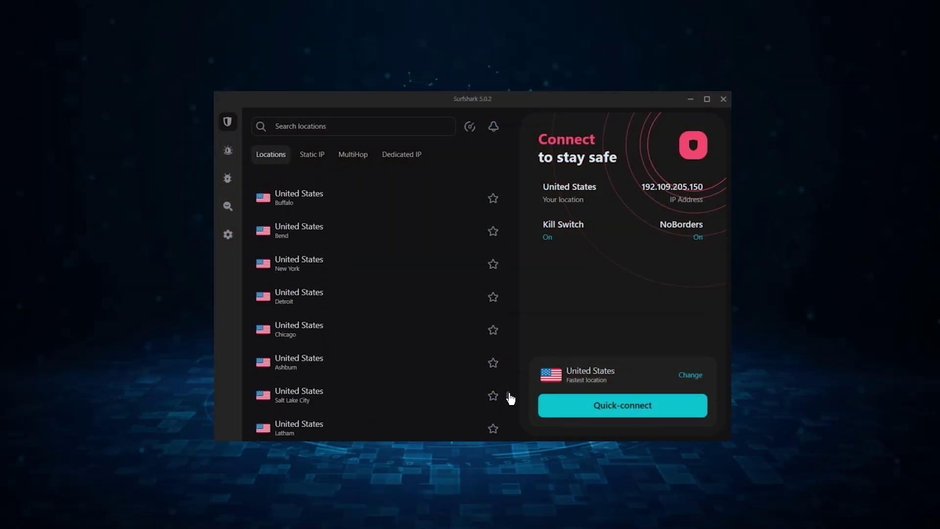
scroll(506, 382, down, 1)
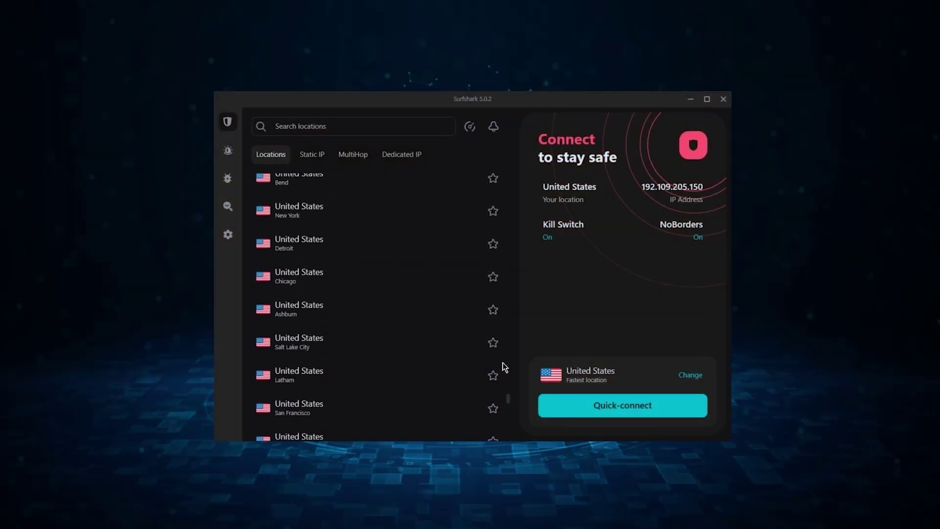
click(357, 219)
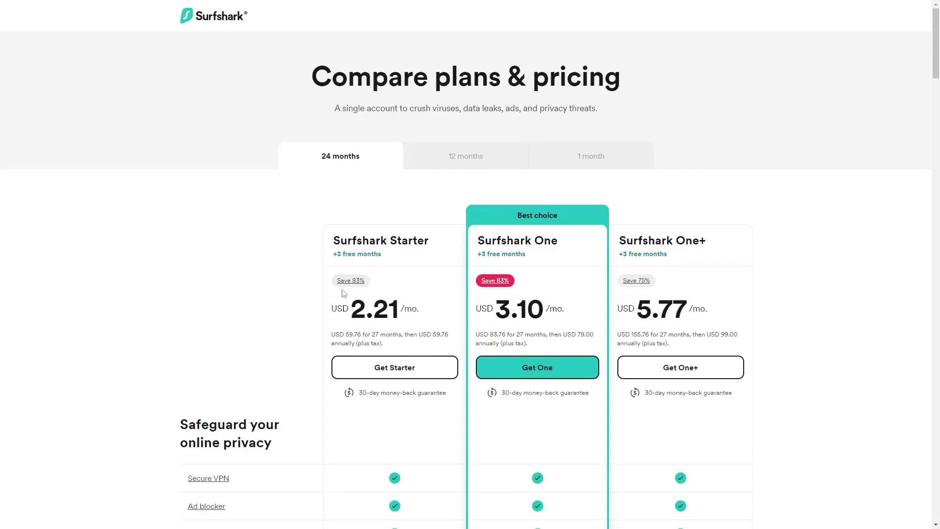
Choose Get Starter for the 24-month Surfshark Starter plan to reach checkout with 3freemonths applied.
click(372, 371)
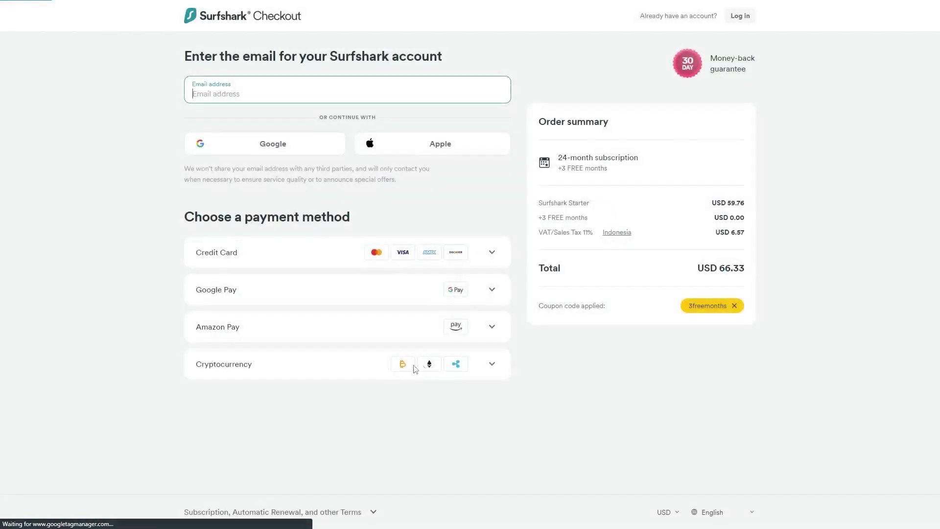